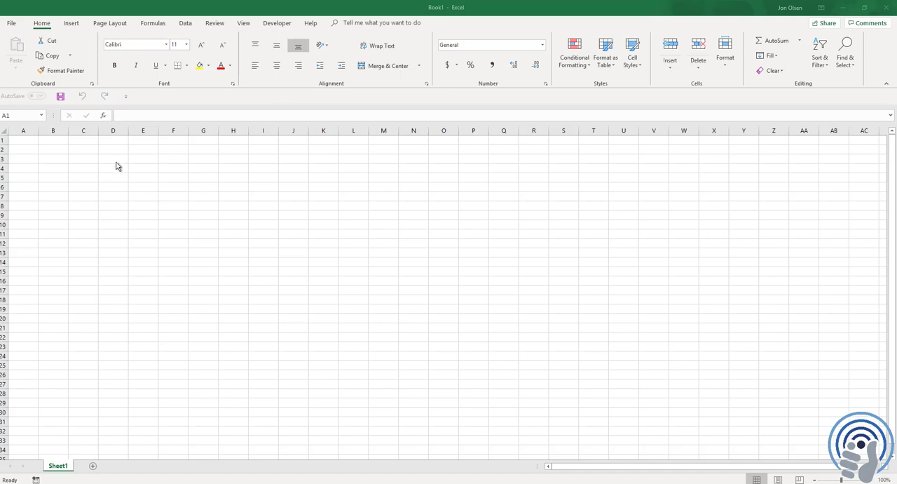
Step: Launch the Power Query Editor from the blank workbook
click(188, 25)
click(187, 24)
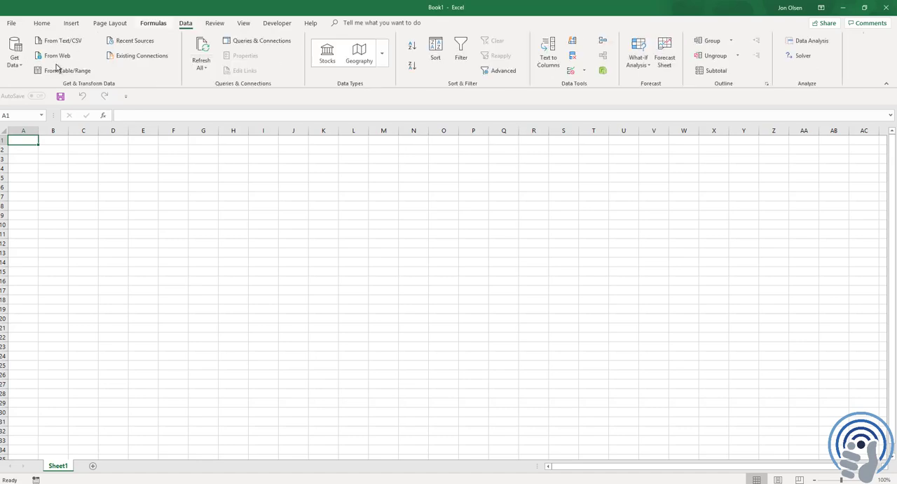
click(16, 63)
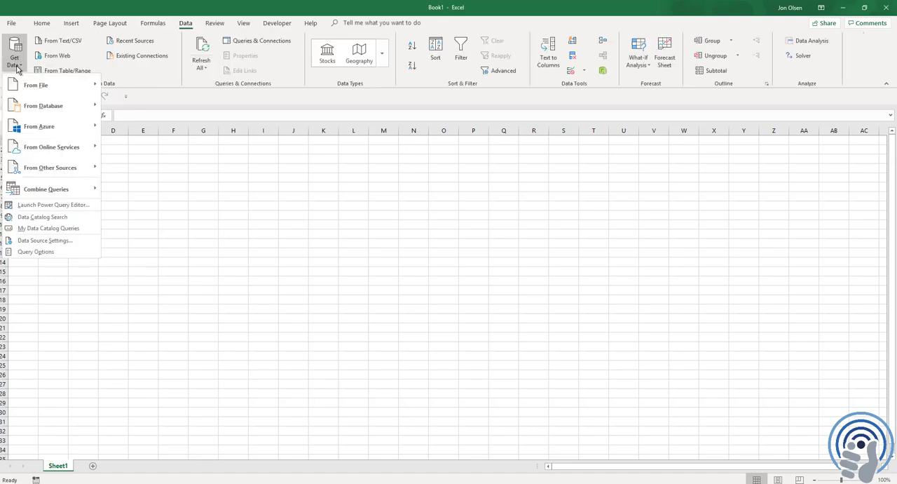
click(56, 207)
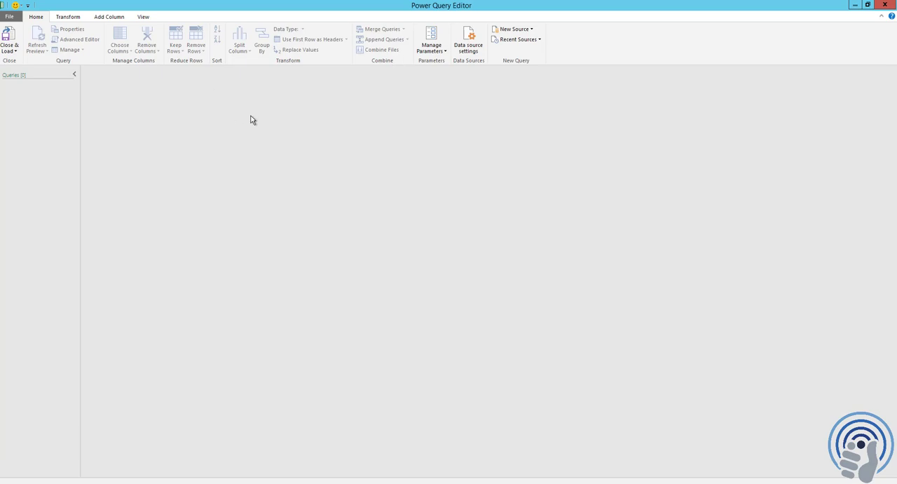
Step: Connect a new SQL Server database source, entering the server name and Viewpoint as the database
click(533, 31)
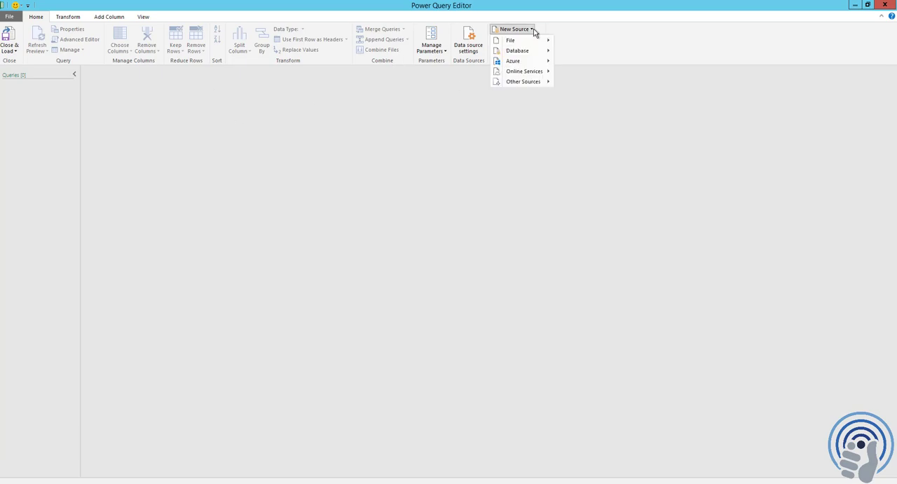
mouse_move(538, 54)
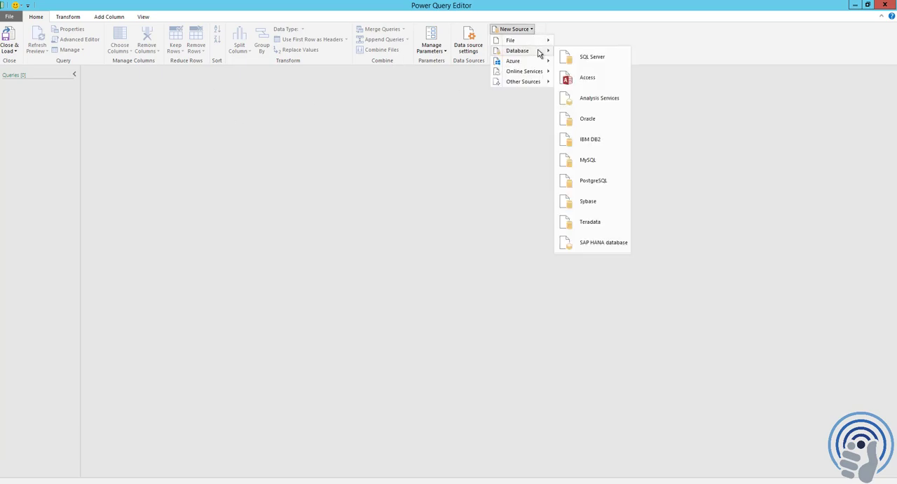
click(589, 57)
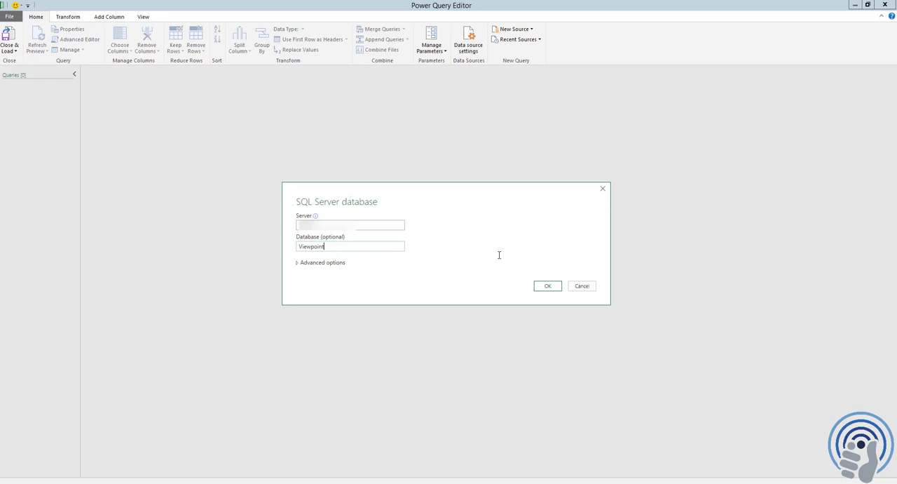
click(545, 285)
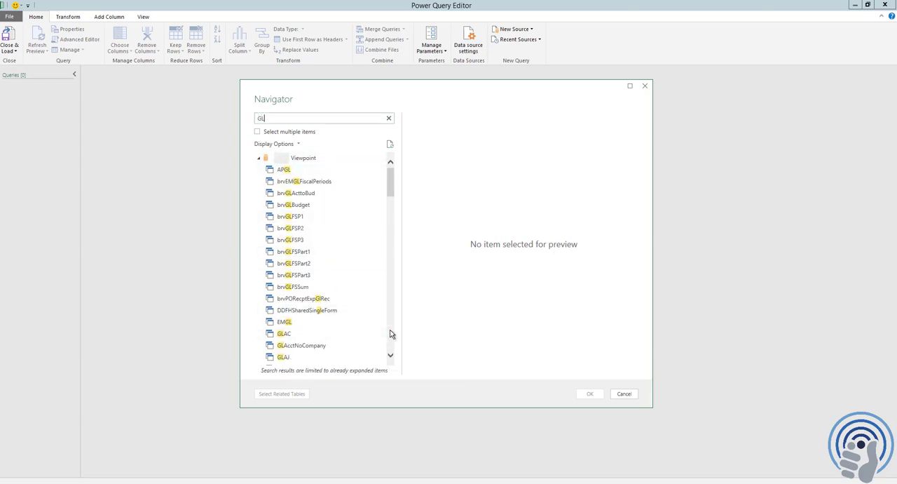
Step: Bring the GLDT table into the editor from the tables matching GL and refresh its preview
click(391, 335)
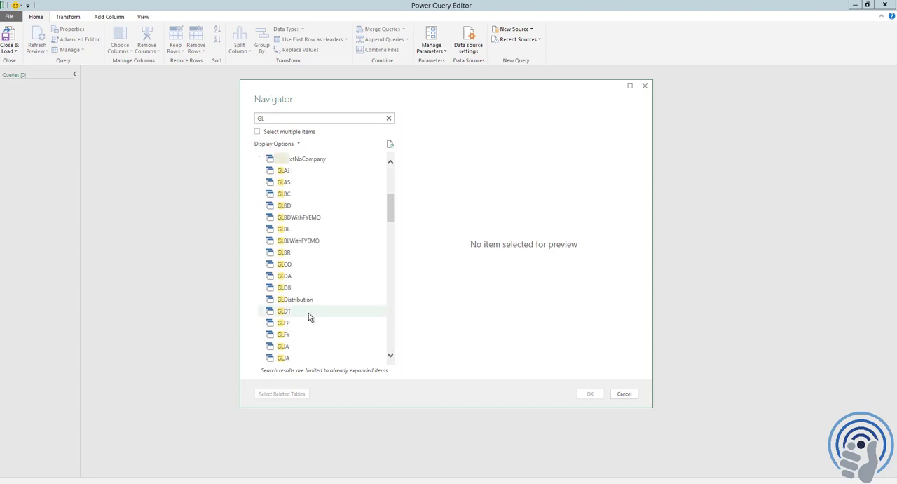
click(284, 312)
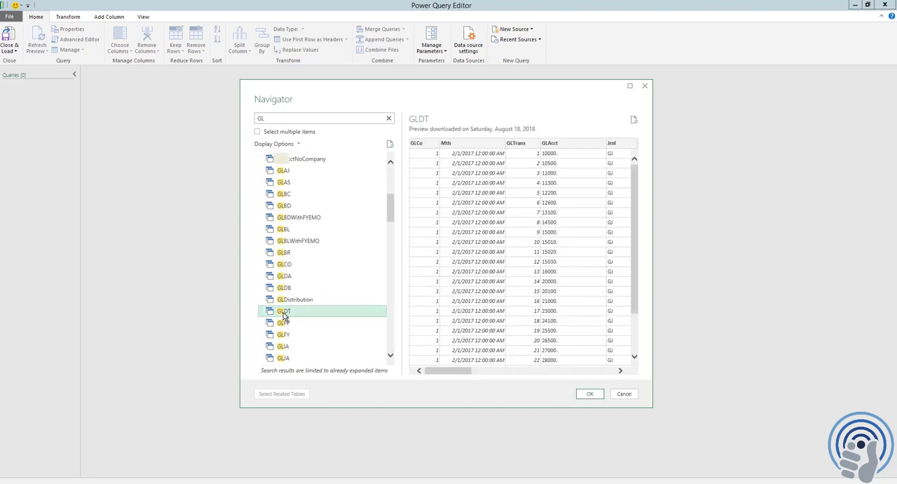
click(592, 394)
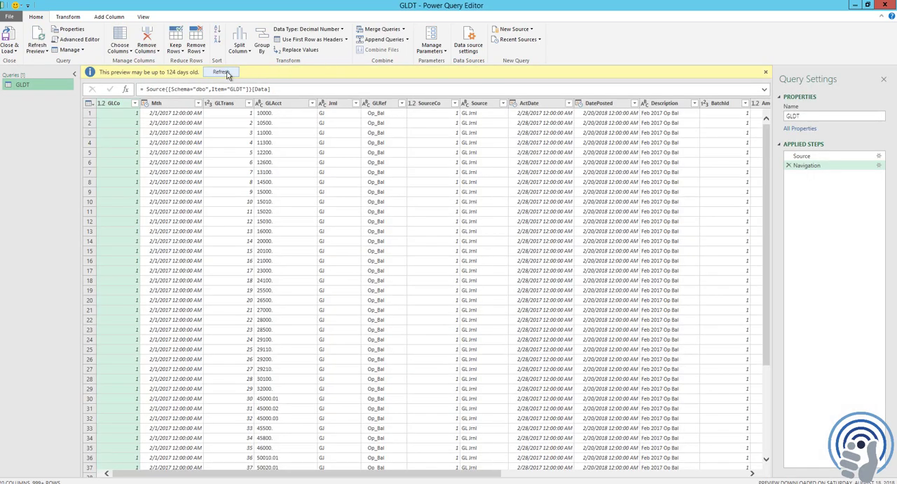
click(221, 73)
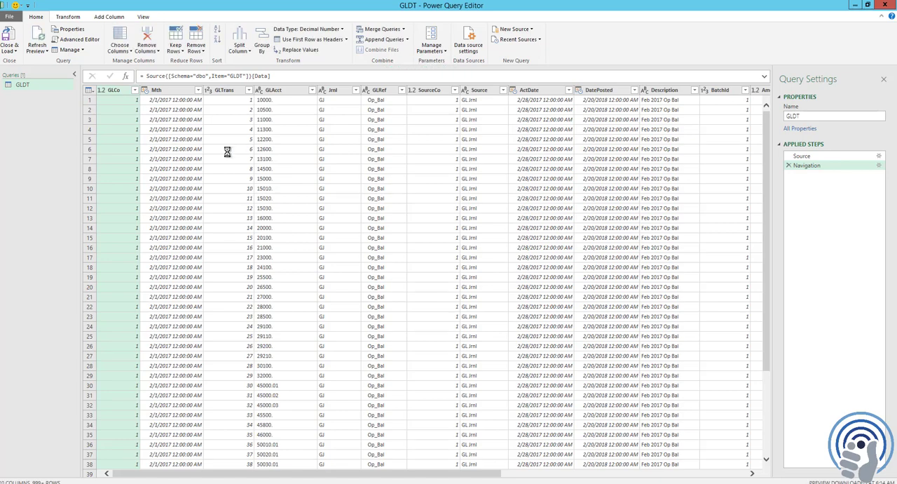
Step: Load all GLCo filter values and filter the column to keep only companies 1 and 2
click(135, 90)
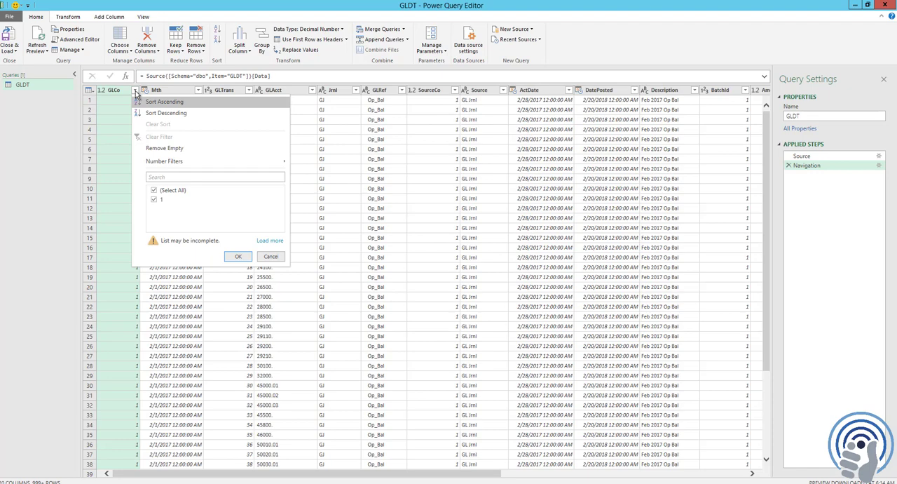
click(272, 241)
click(155, 190)
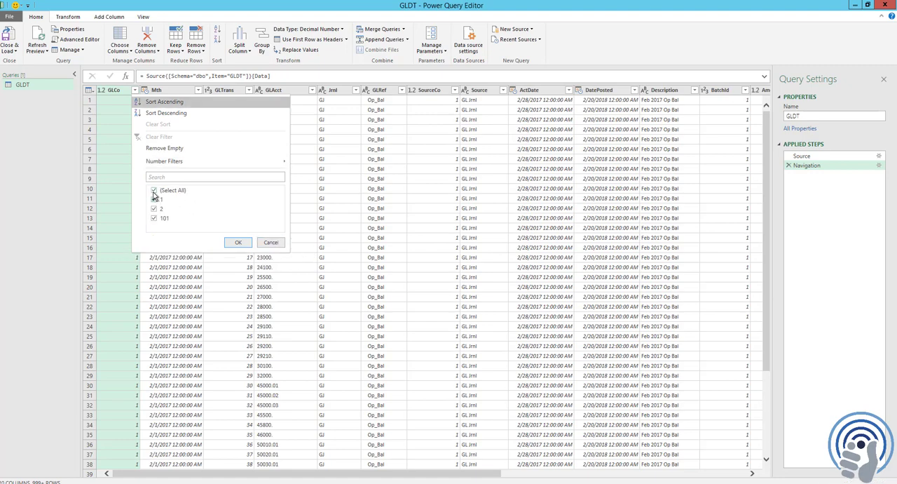
click(153, 199)
click(153, 209)
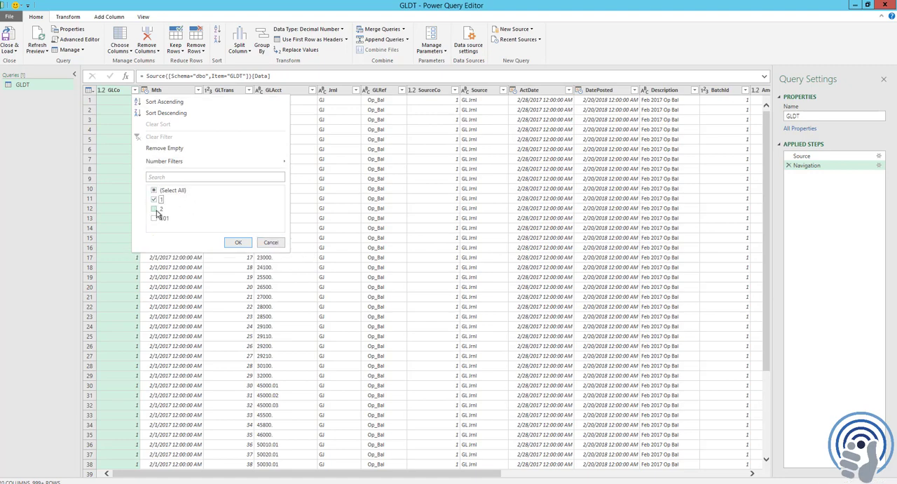
click(238, 243)
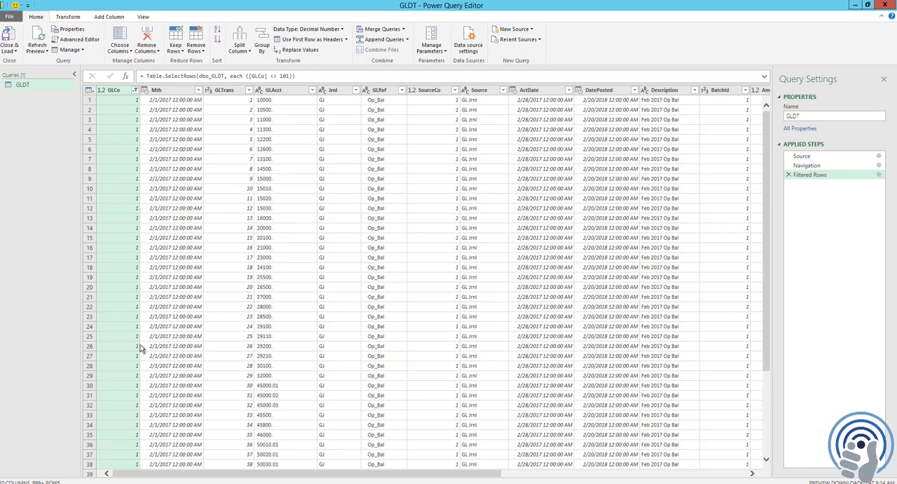
Step: Remove all columns from RevStatus through SrcKeyID from the GLDT query
click(530, 475)
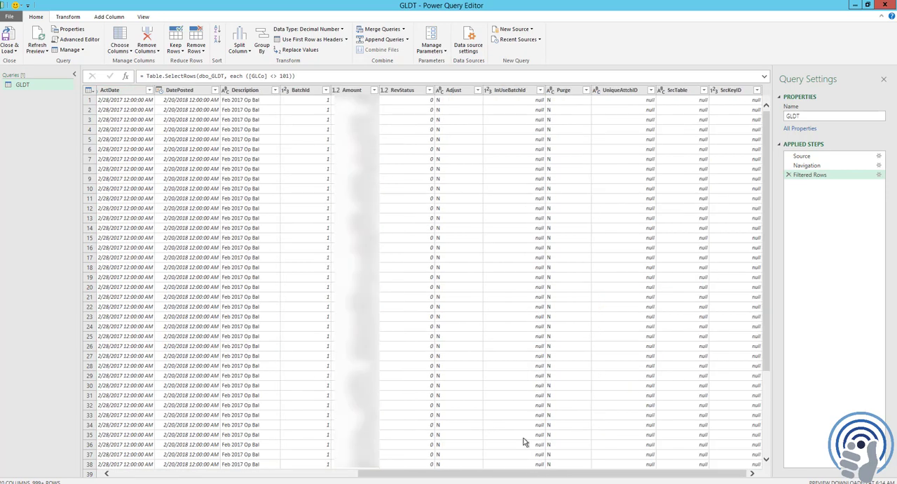
click(404, 91)
key(shift+Right)
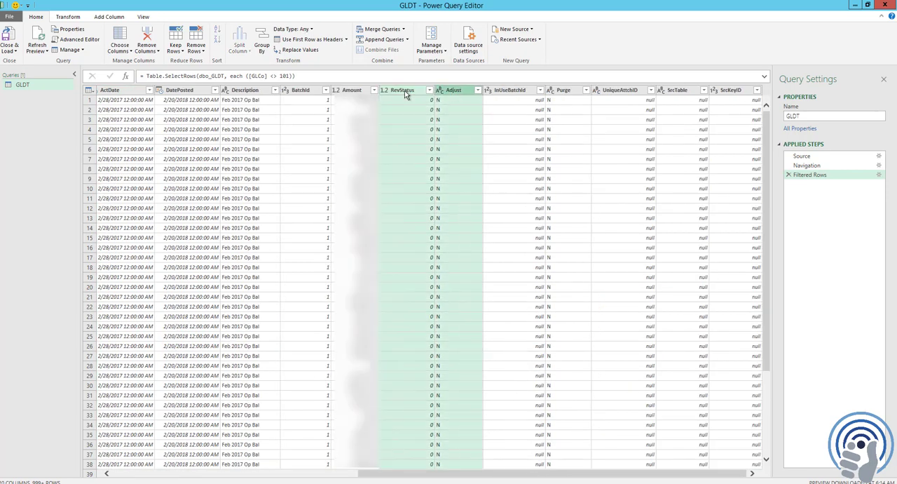
key(shift+End)
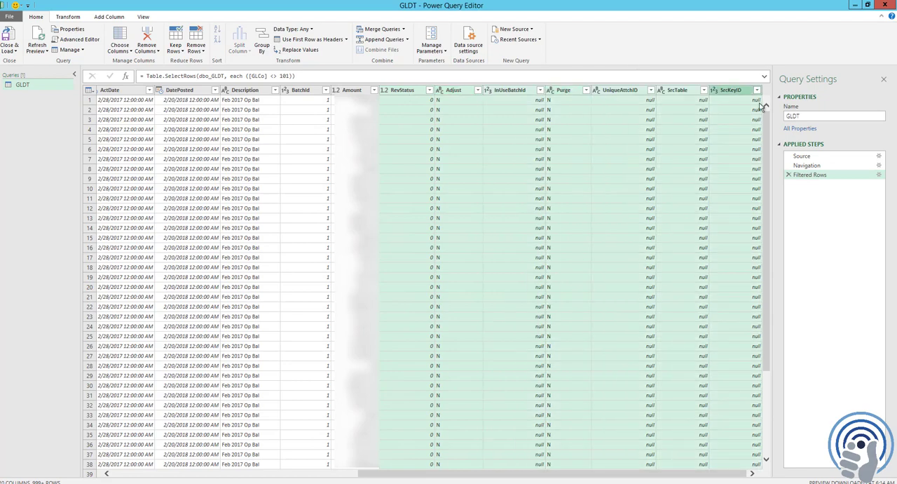
right_click(413, 92)
click(442, 109)
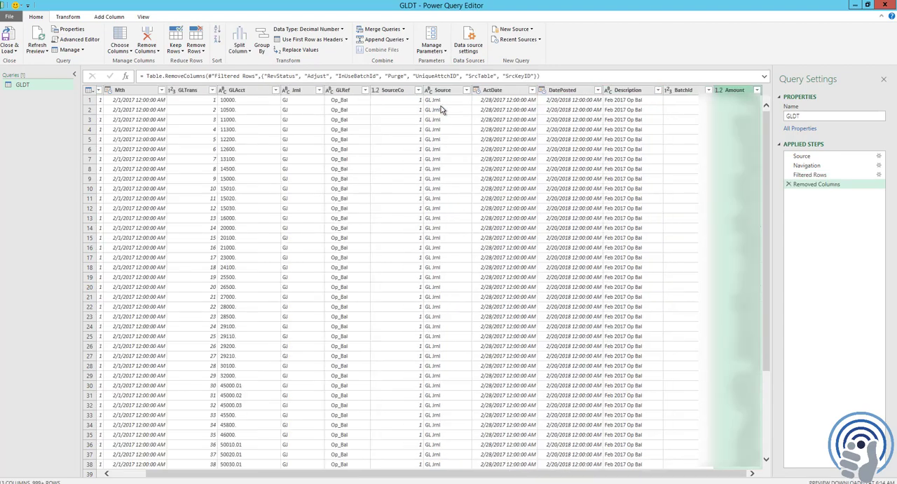
Step: Change the data type of the Mth, ActDate and DatePosted columns to Date
drag(156, 476, 115, 475)
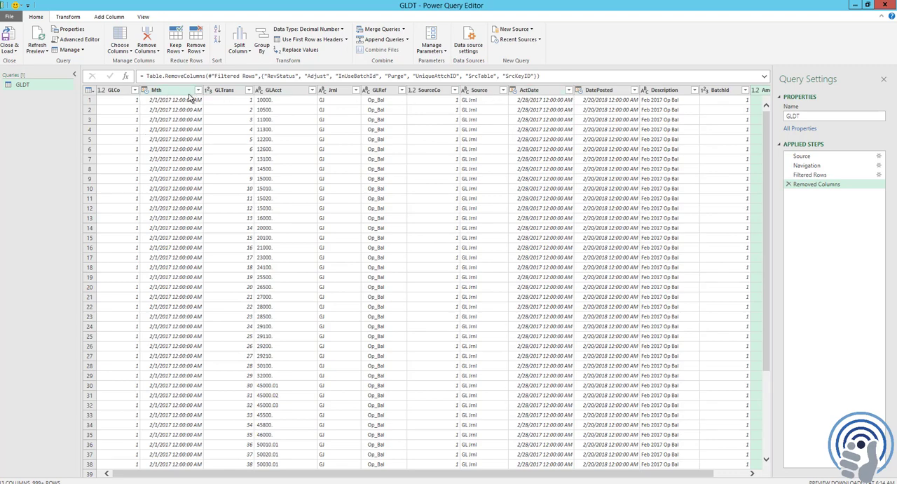
right_click(179, 92)
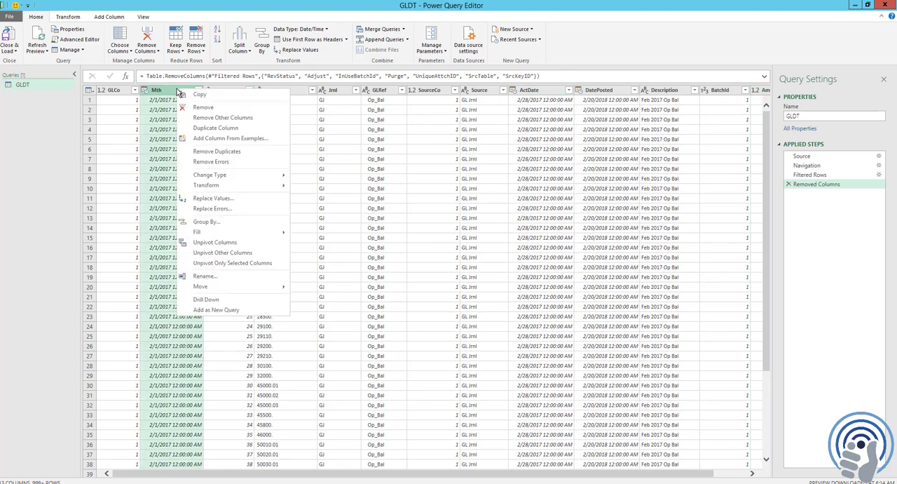
mouse_move(230, 179)
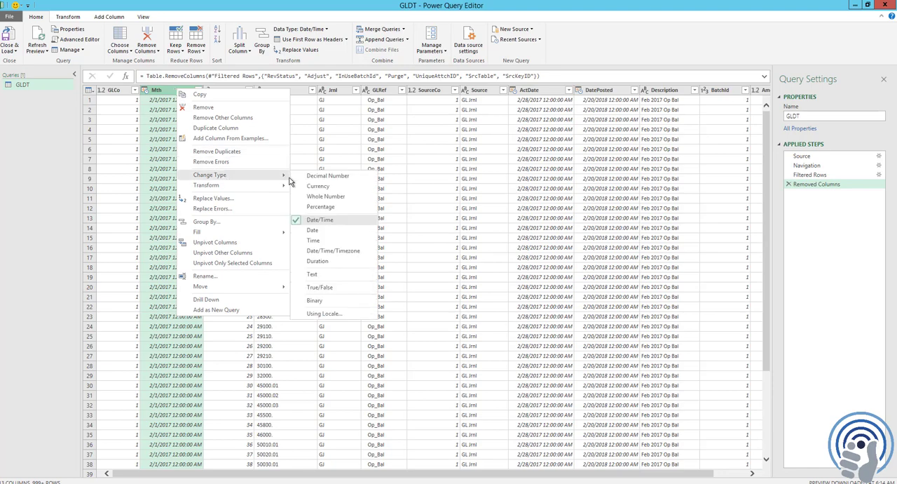
click(320, 231)
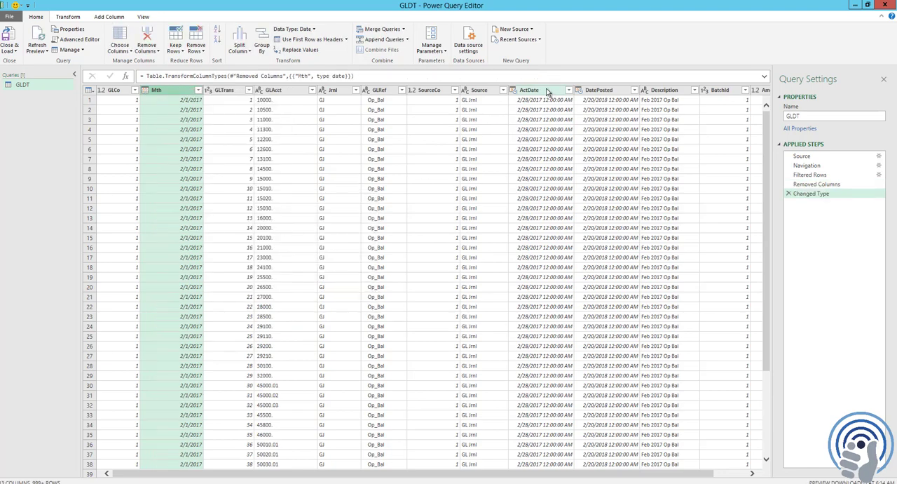
right_click(546, 91)
mouse_move(594, 177)
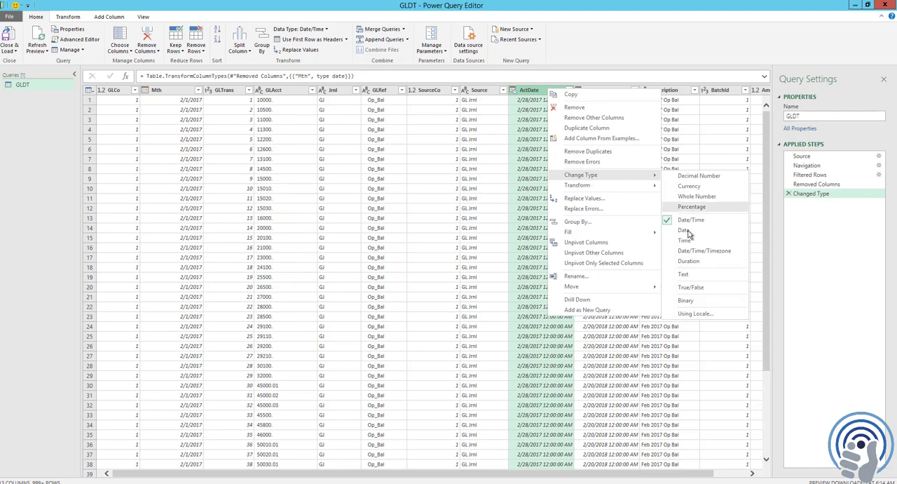
click(674, 232)
right_click(613, 91)
mouse_move(678, 179)
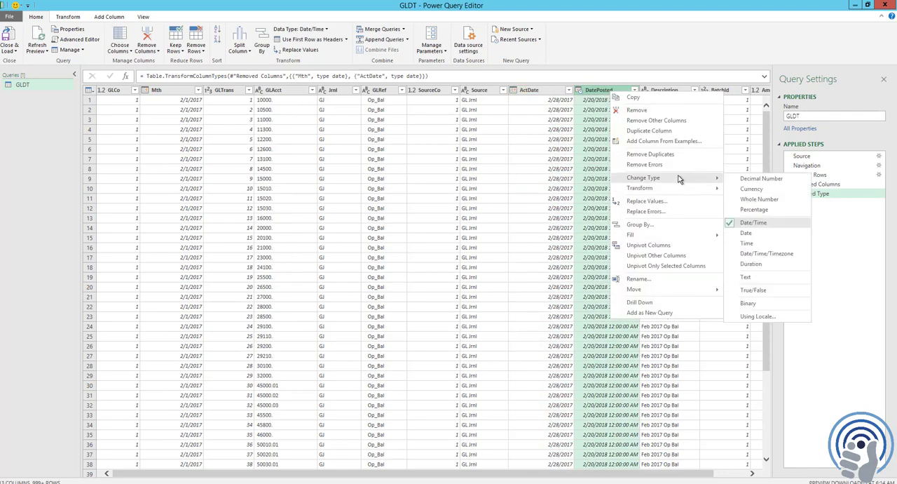
click(745, 233)
click(189, 104)
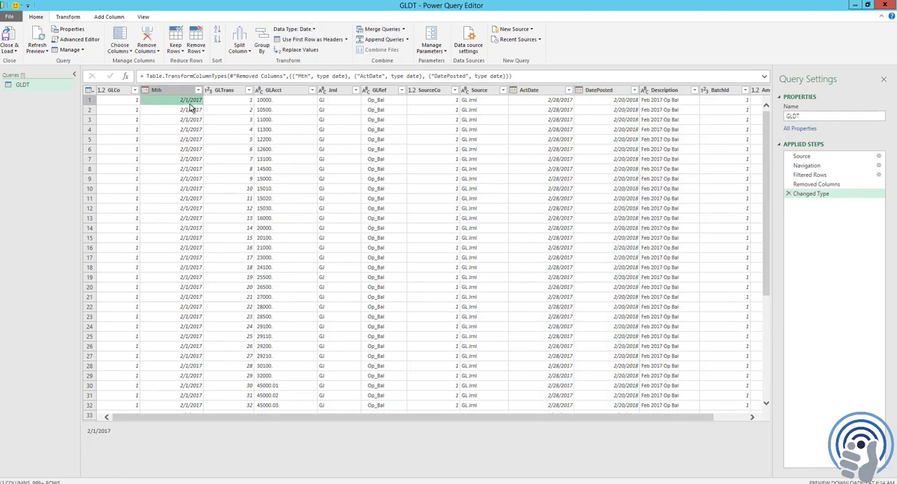
Step: Close the query and load it as a connection only, adding its data to the Data Model
click(15, 52)
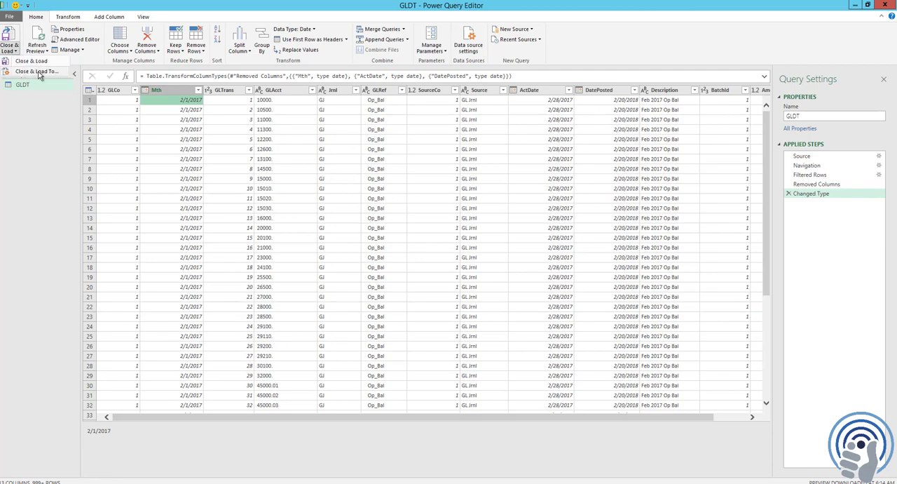
click(35, 71)
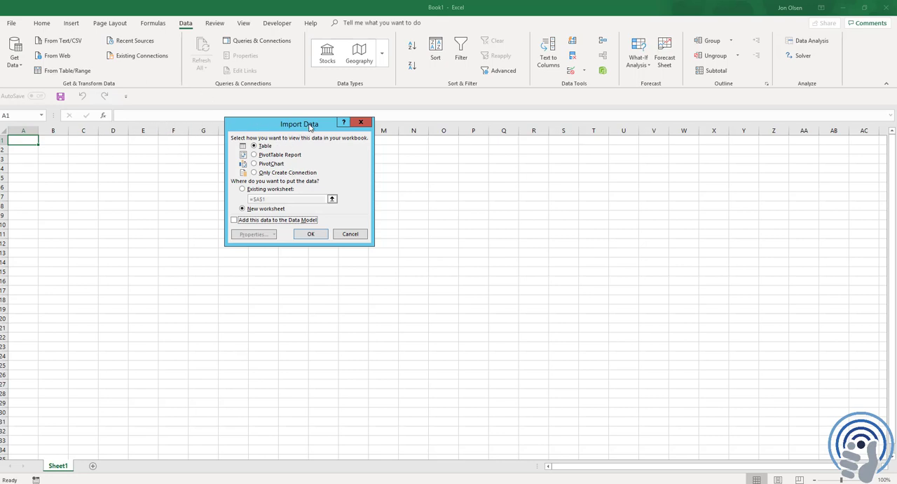
click(278, 173)
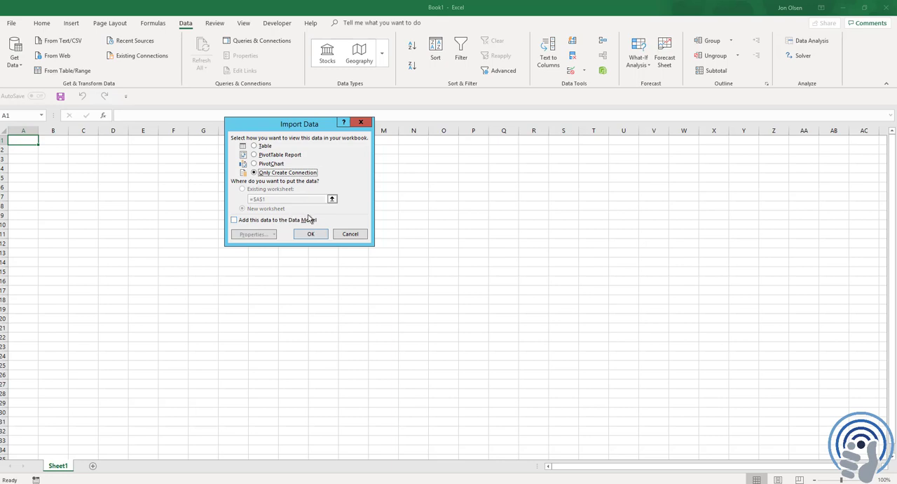
click(235, 221)
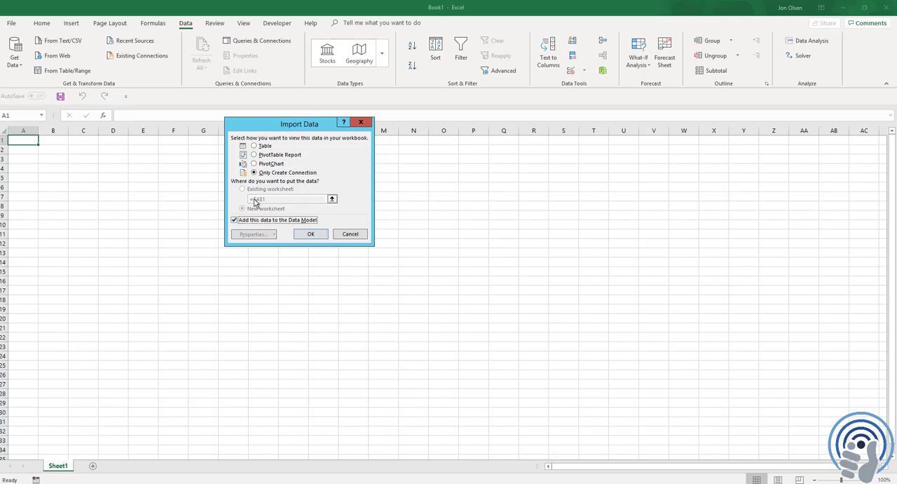
click(309, 234)
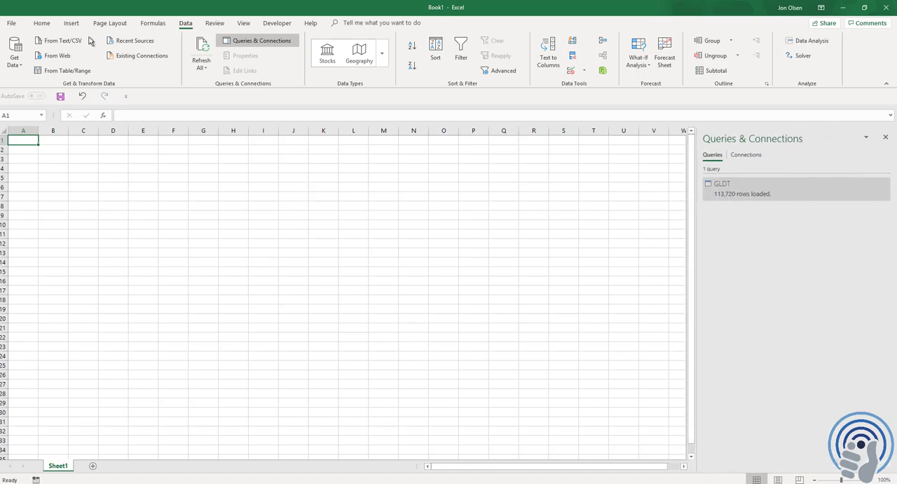
Step: Insert a PivotTable from the workbook's Data Model at Sheet1 cell A1 and place GLDT's Mth field in the columns area
click(71, 23)
click(15, 49)
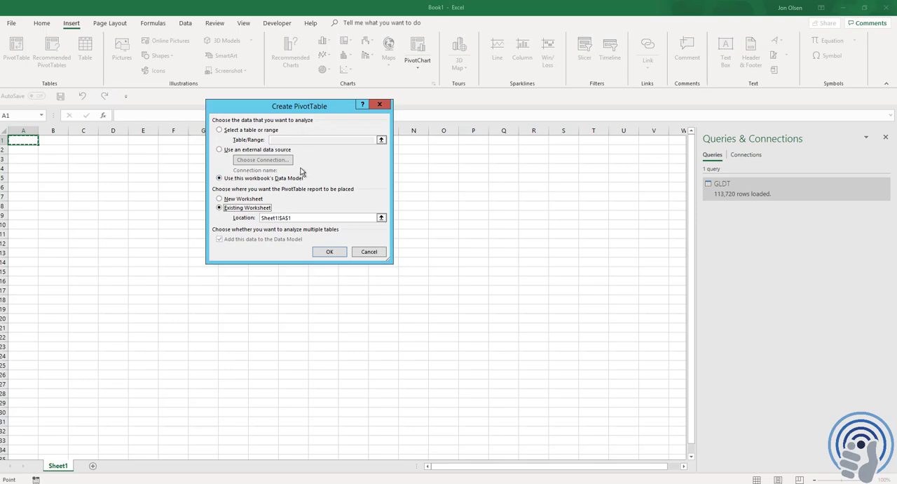
click(333, 253)
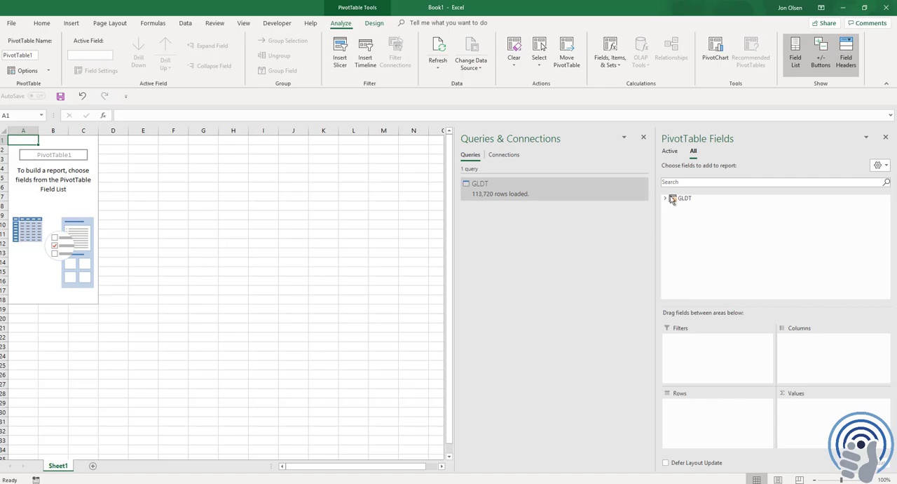
click(668, 199)
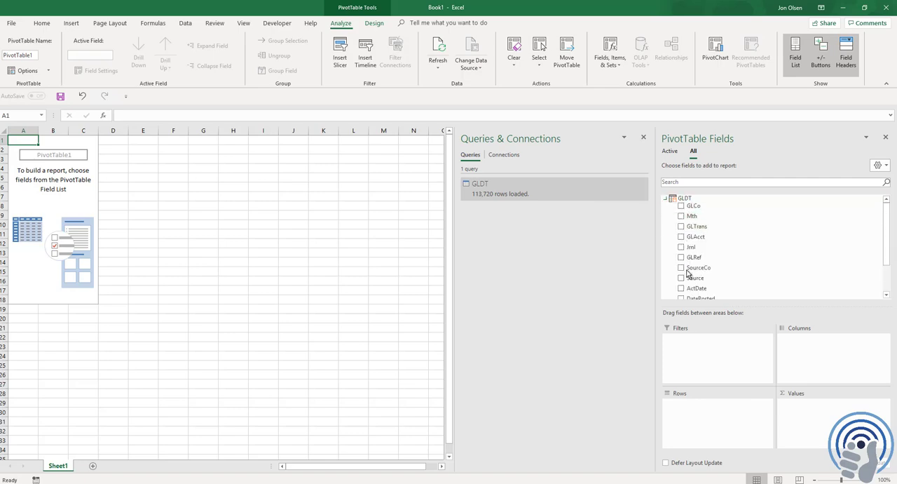
drag(695, 221, 746, 288)
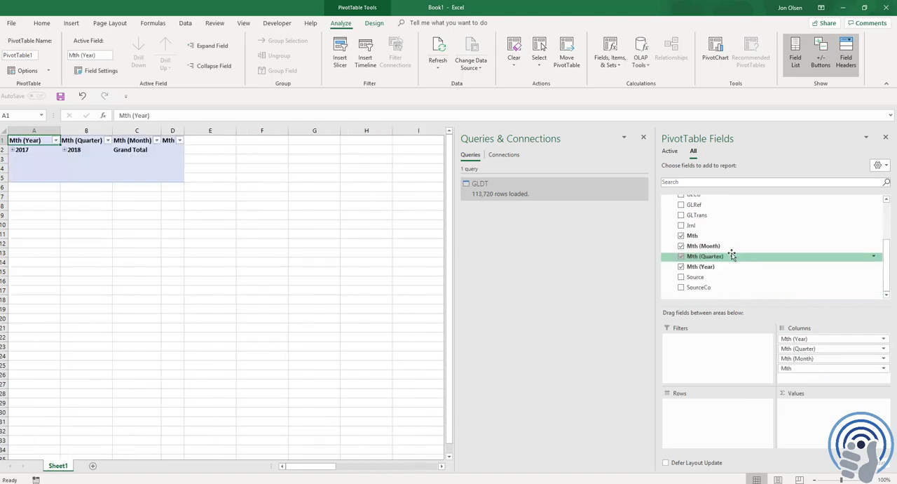
Step: Add Amount to the PivotTable's values, GLCo to its filters and GLAcct to its rows
scroll(733, 254, up, 5)
drag(699, 216, 808, 411)
drag(698, 268, 700, 351)
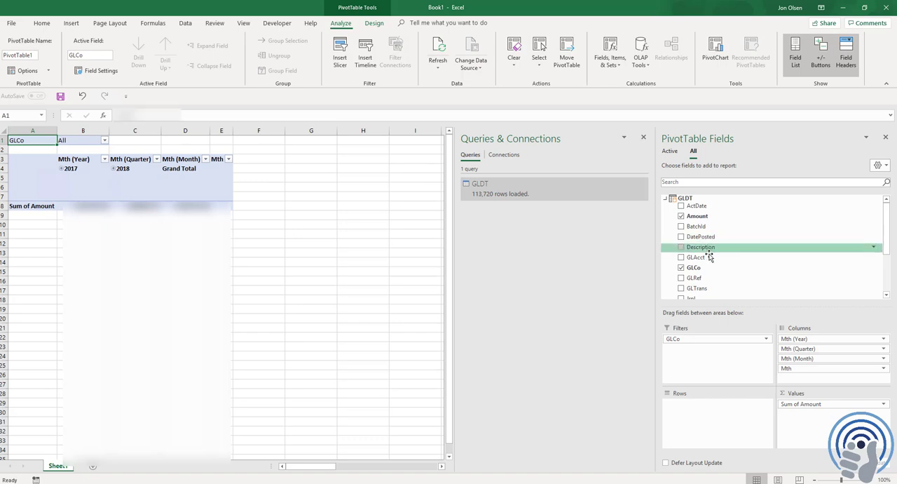
drag(699, 256, 718, 415)
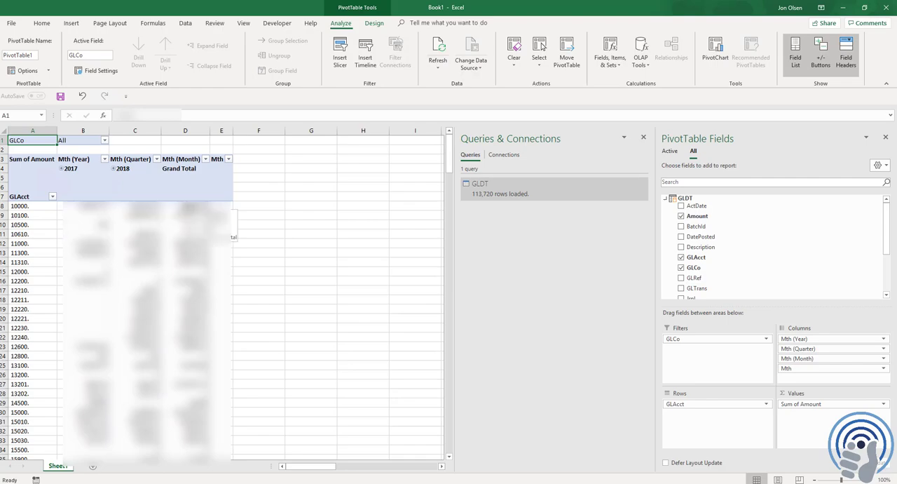
Step: Drill through the first GLAcct row's grand total to its detail records on a new sheet, and return to the PivotTable sheet
double_click(185, 206)
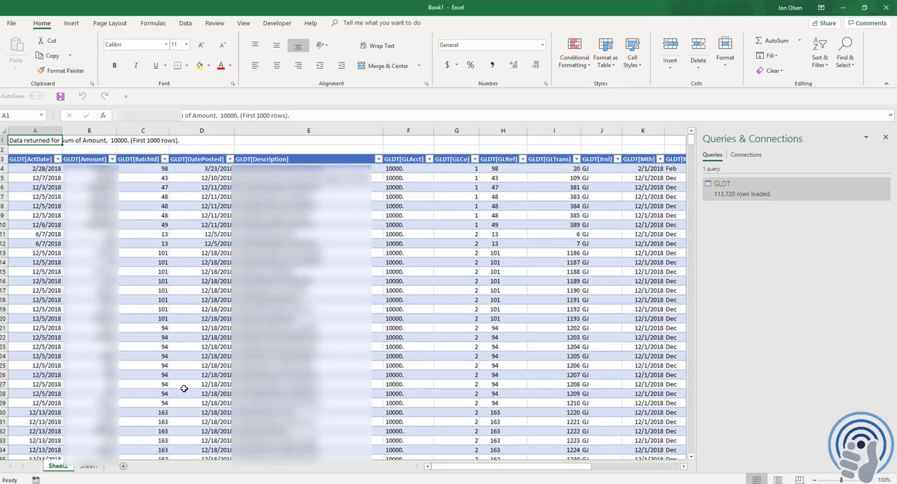
click(88, 466)
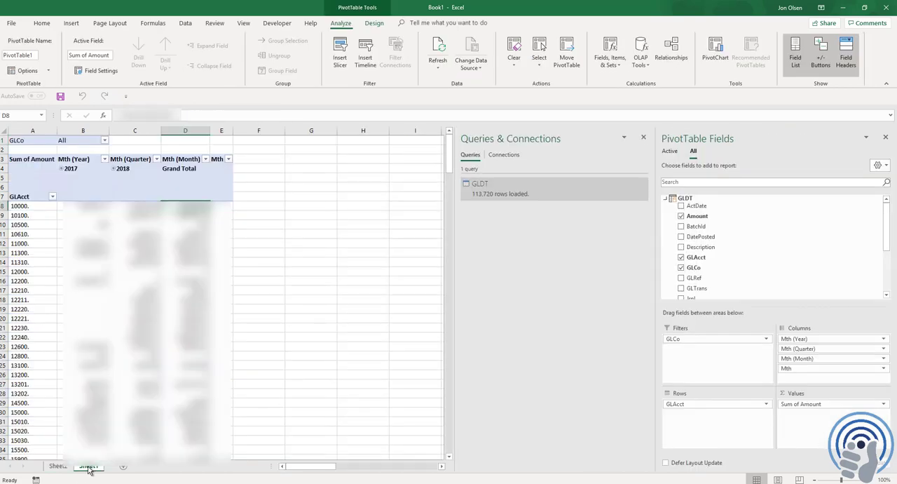
key(Down)
key(Down)
key(Down)
key(Down)
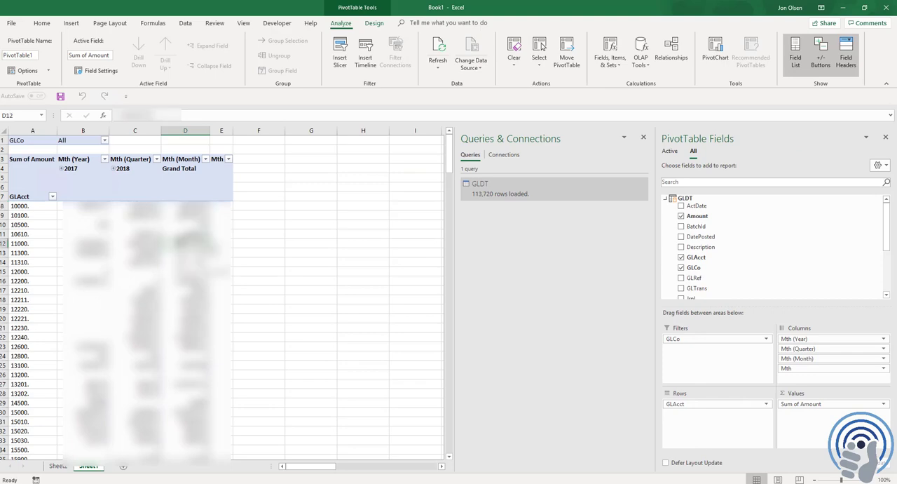
click(186, 23)
click(204, 69)
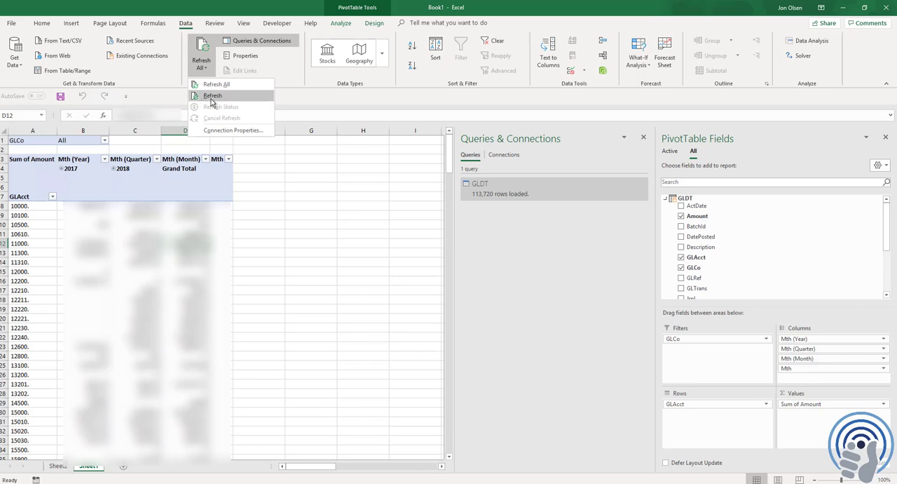
click(199, 216)
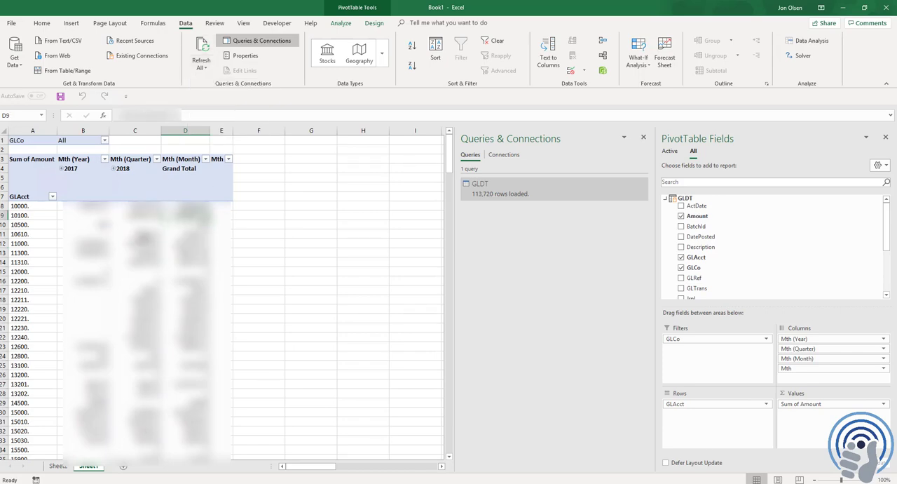
click(199, 234)
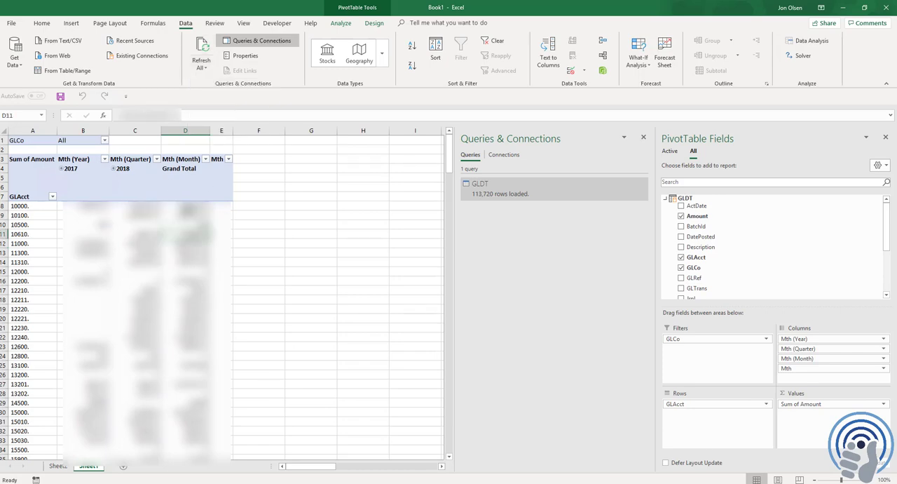